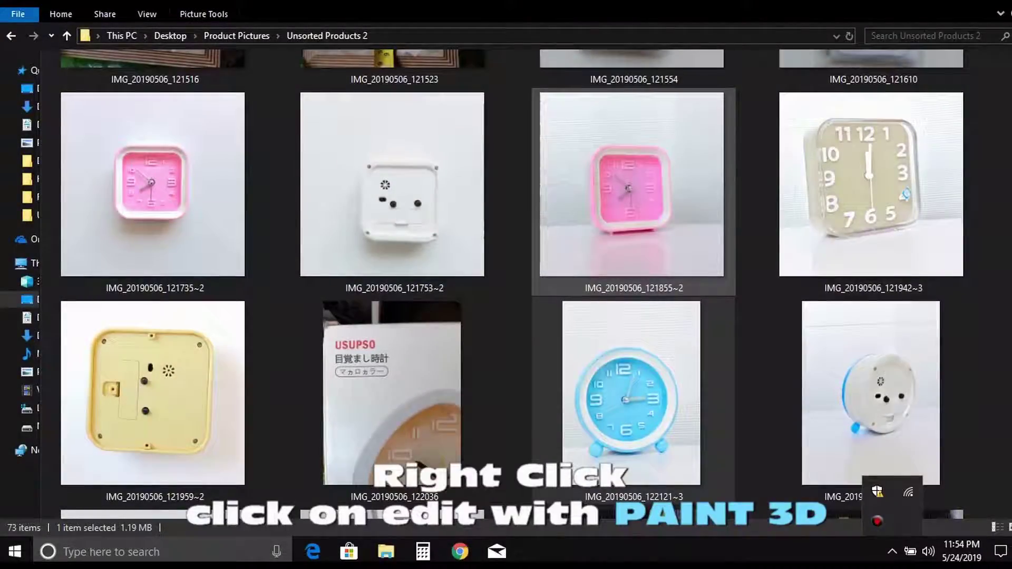
# Open the blue alarm clock photo in Paint 3D using Edit with Paint 3D
pyautogui.rightClick(655, 395)
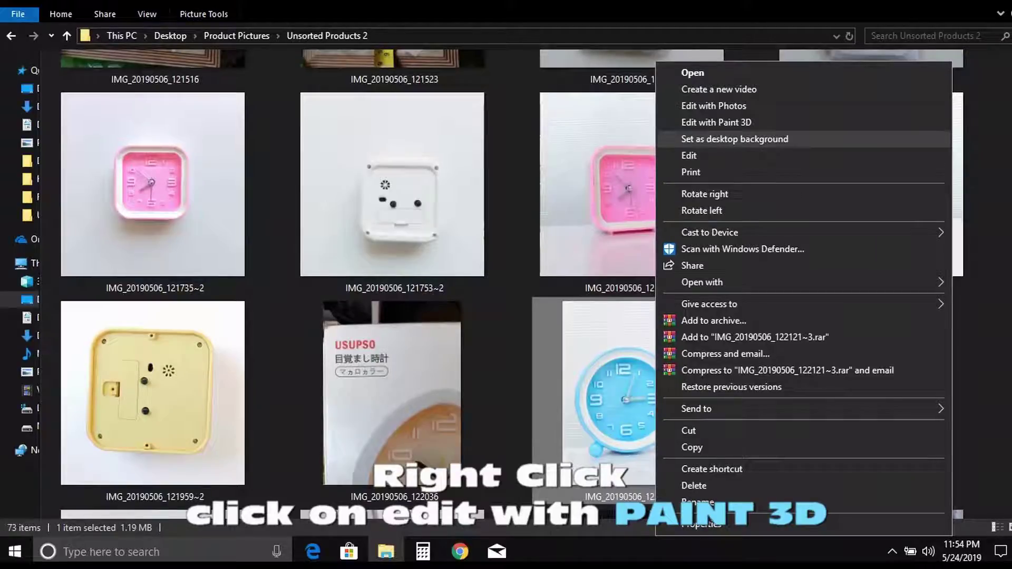
pyautogui.click(717, 122)
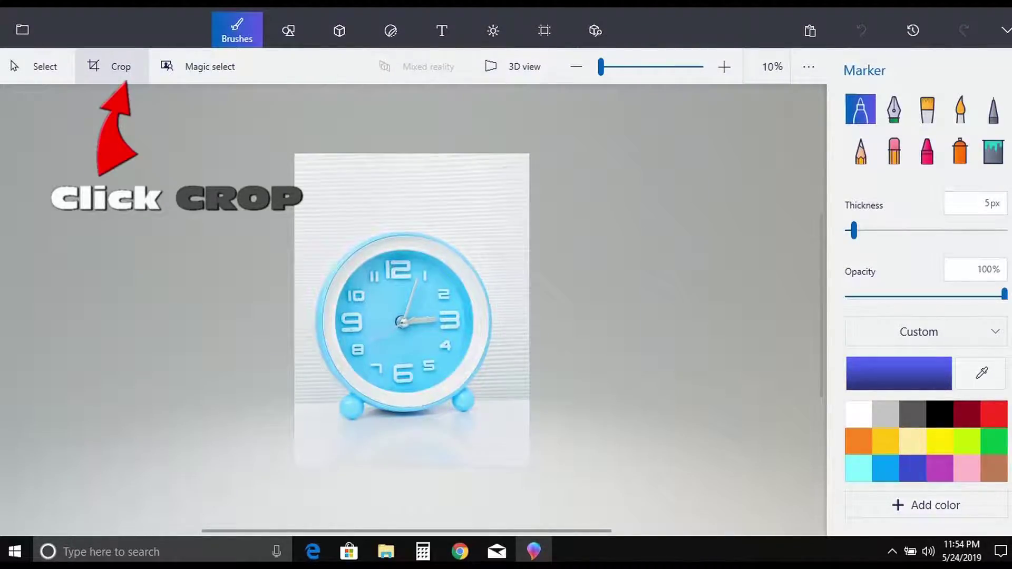
pyautogui.click(111, 66)
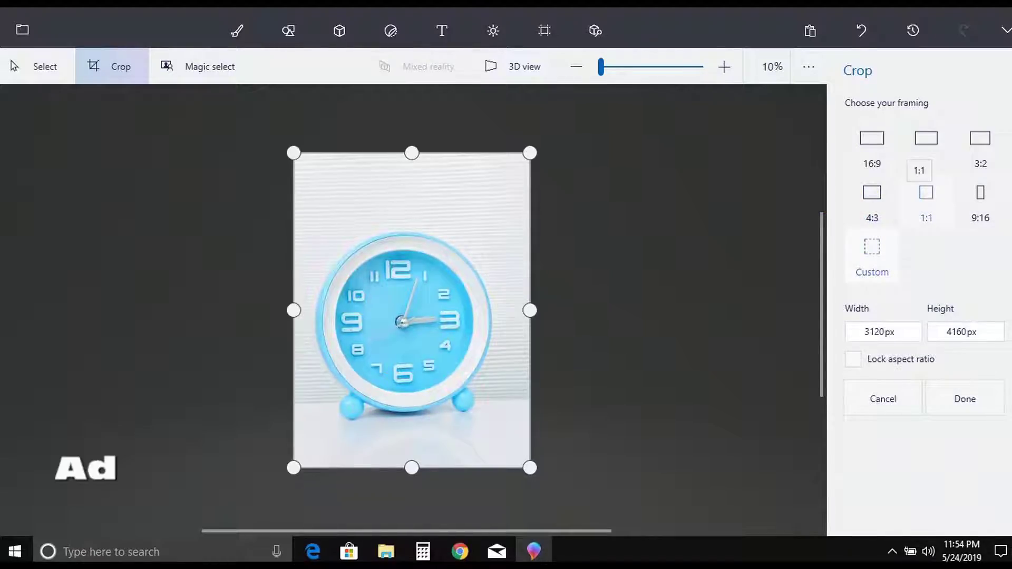
# Crop the clock photo to a centred 1:1 square of 3120×3120 px
pyautogui.click(926, 192)
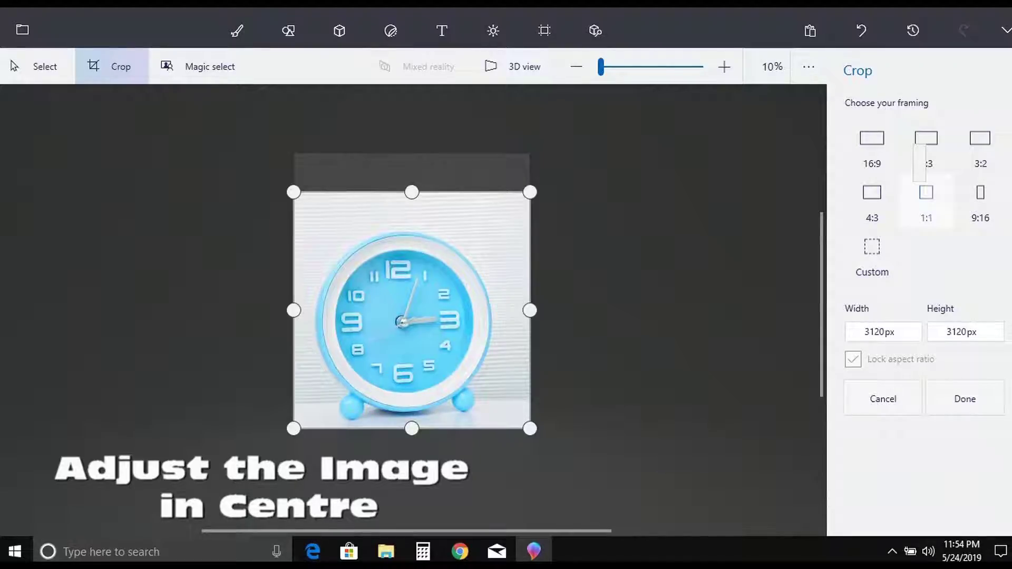
pyautogui.moveTo(412, 311); pyautogui.dragTo(411, 328)
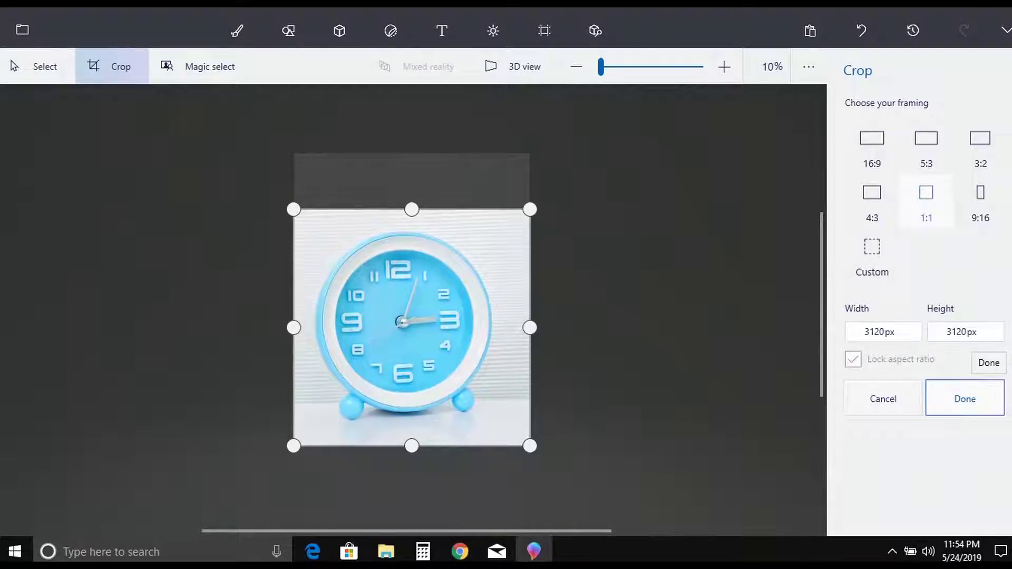
pyautogui.click(965, 398)
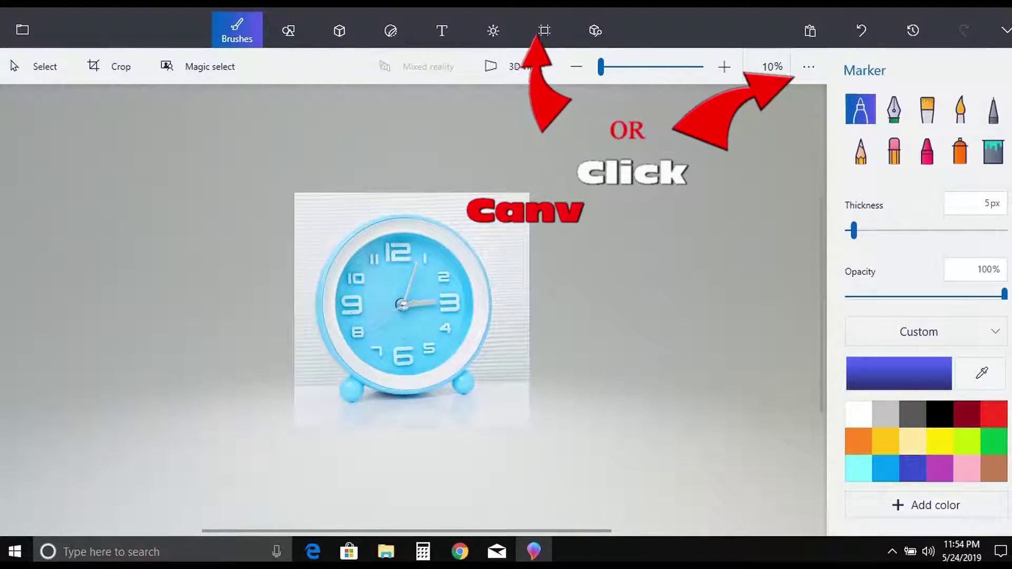
# Zoom in and bring up Canvas options for the 3120×3120 clock image
pyautogui.moveTo(600, 67); pyautogui.dragTo(603, 66)
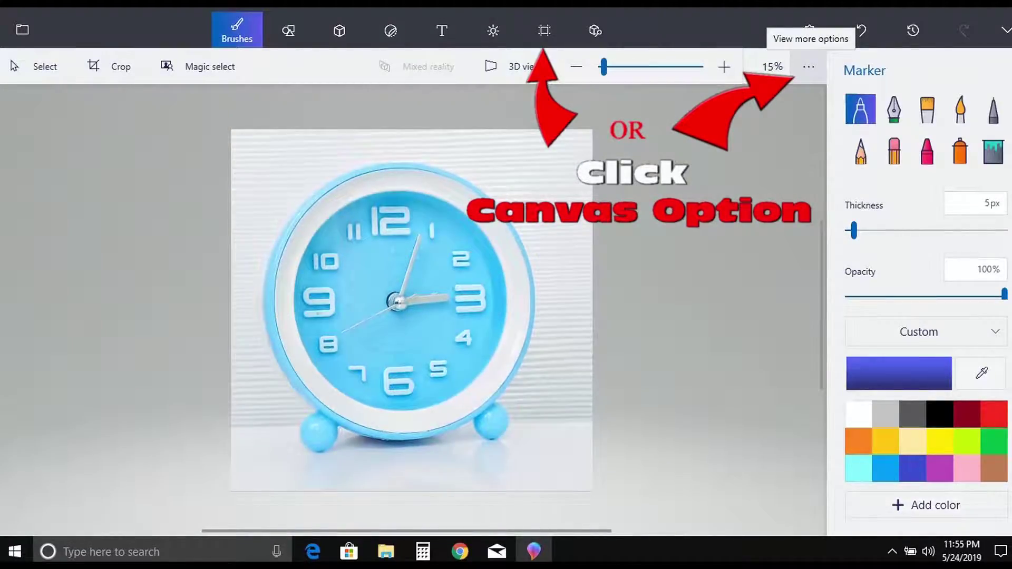
pyautogui.click(808, 66)
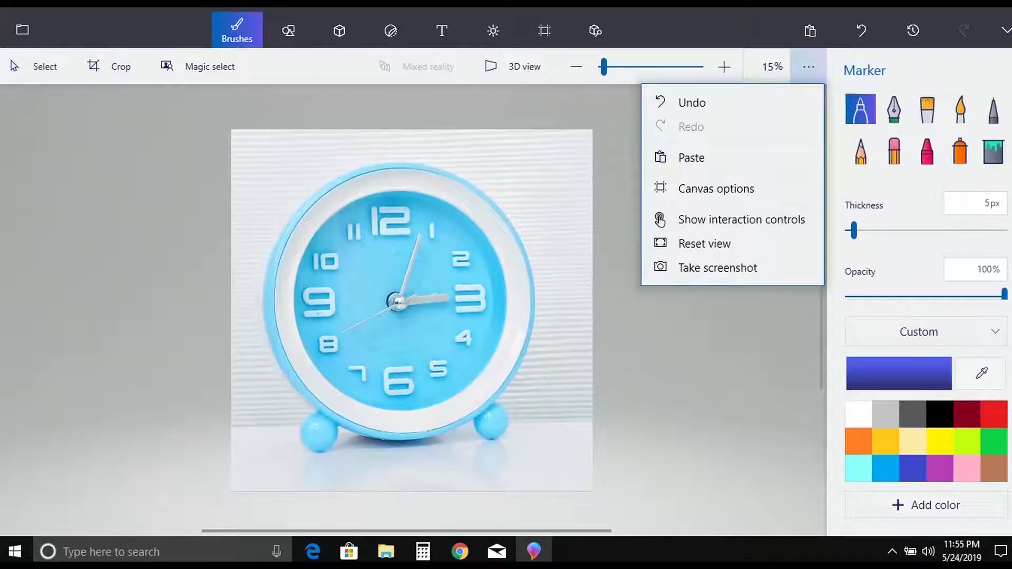
pyautogui.click(716, 188)
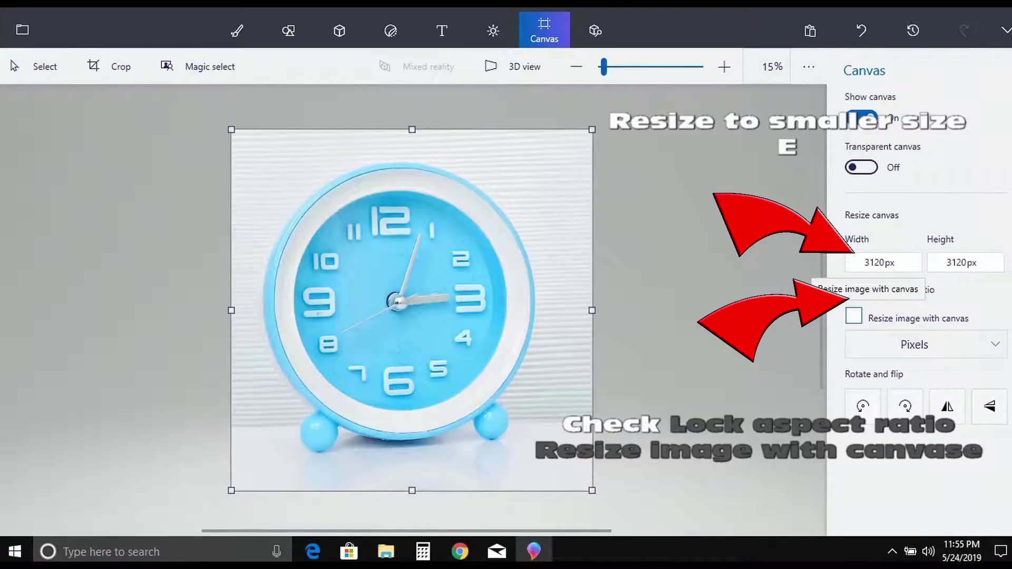
# Resize the image with the canvas to 1024×1024 px, aspect ratio locked
pyautogui.click(853, 316)
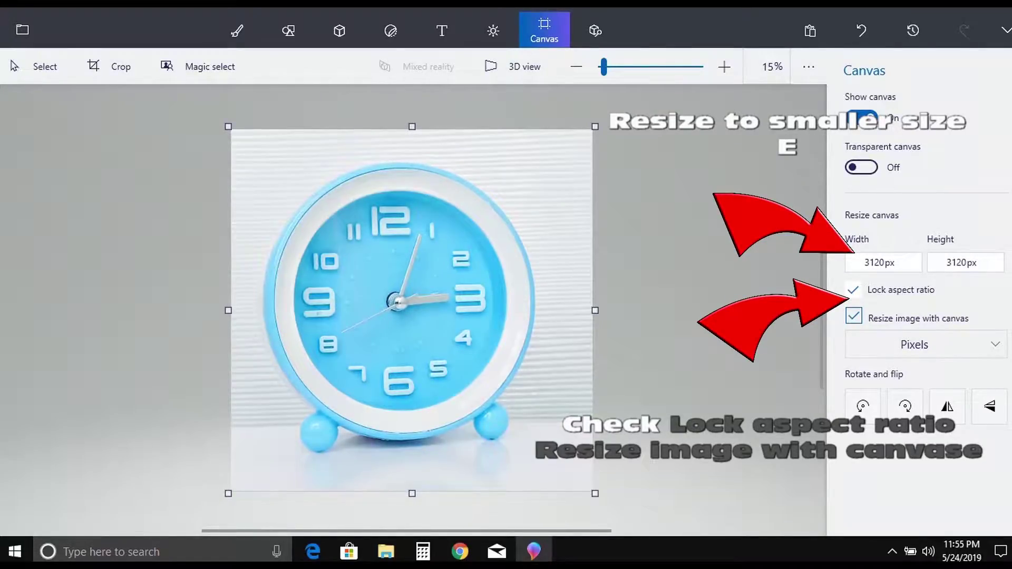
pyautogui.click(874, 262)
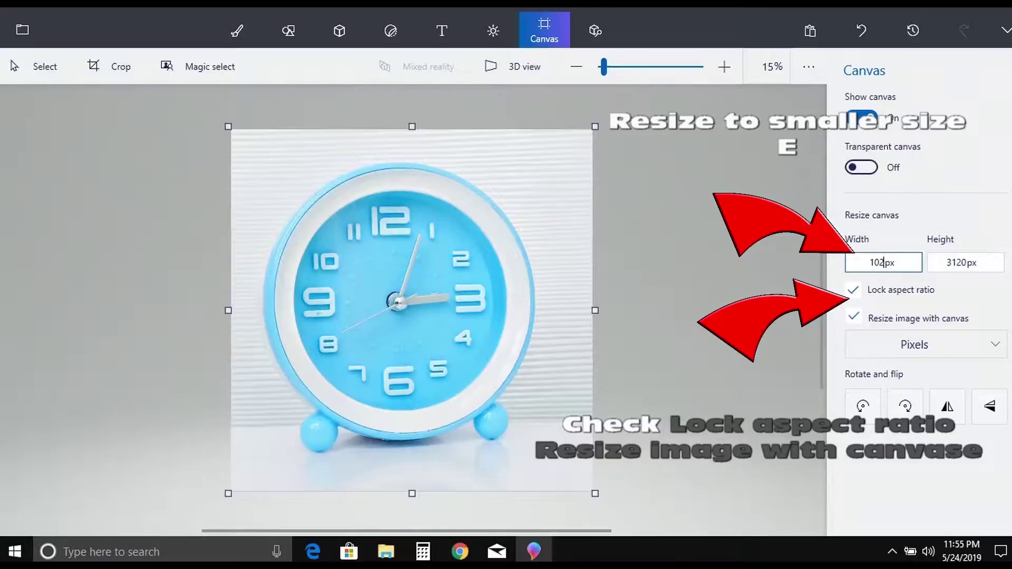
pyautogui.press('Tab')
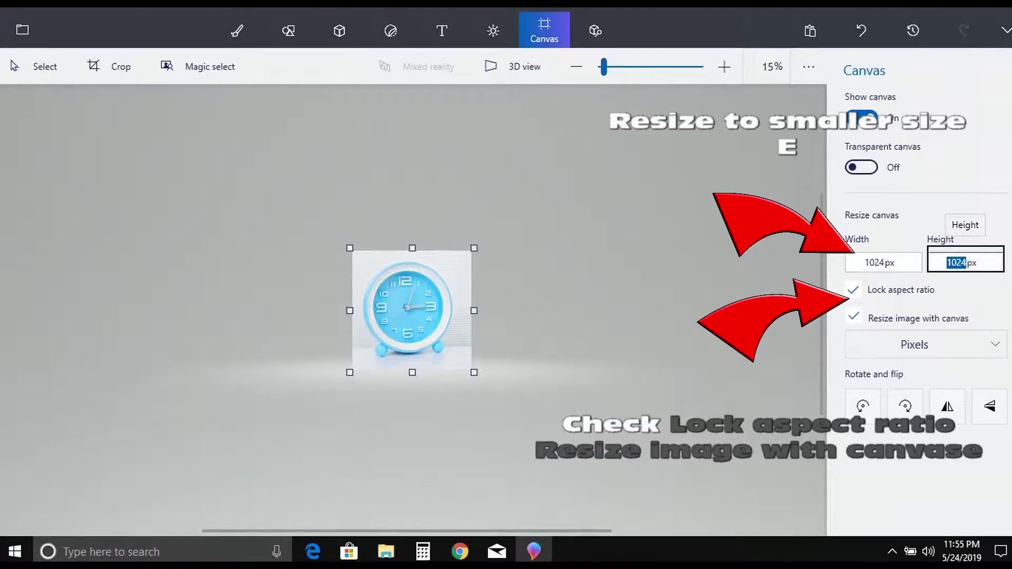
pyautogui.press('Return')
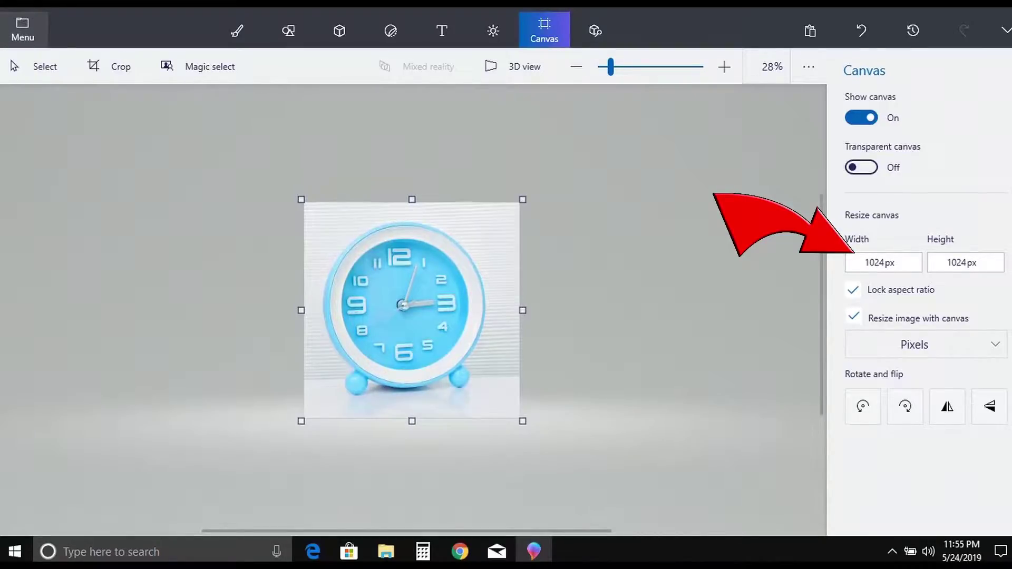
pyautogui.click(22, 30)
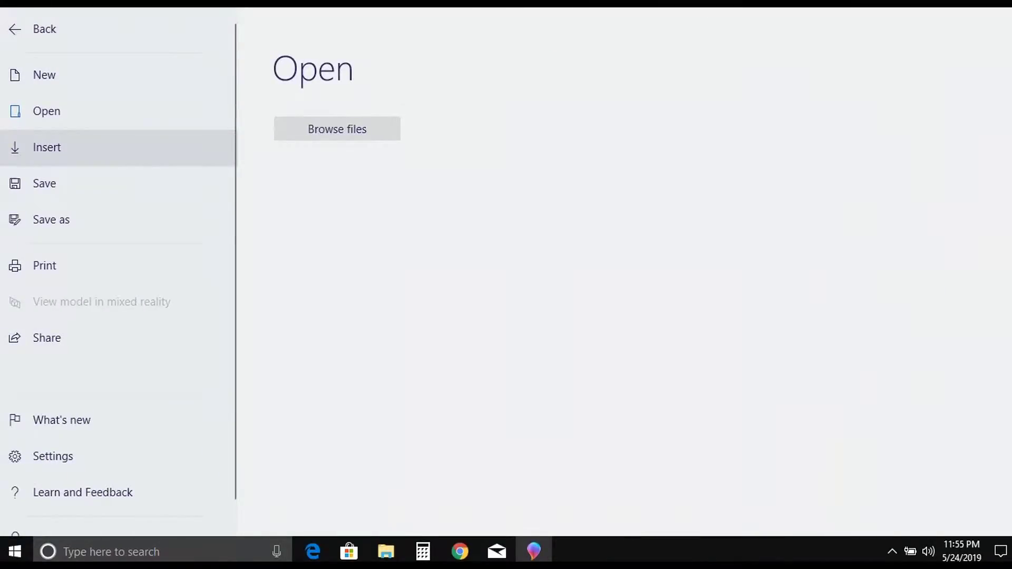
# Save a copy as JPEG 'AlarmClockBlue' in the Unsorted Products 2 folder
pyautogui.click(51, 220)
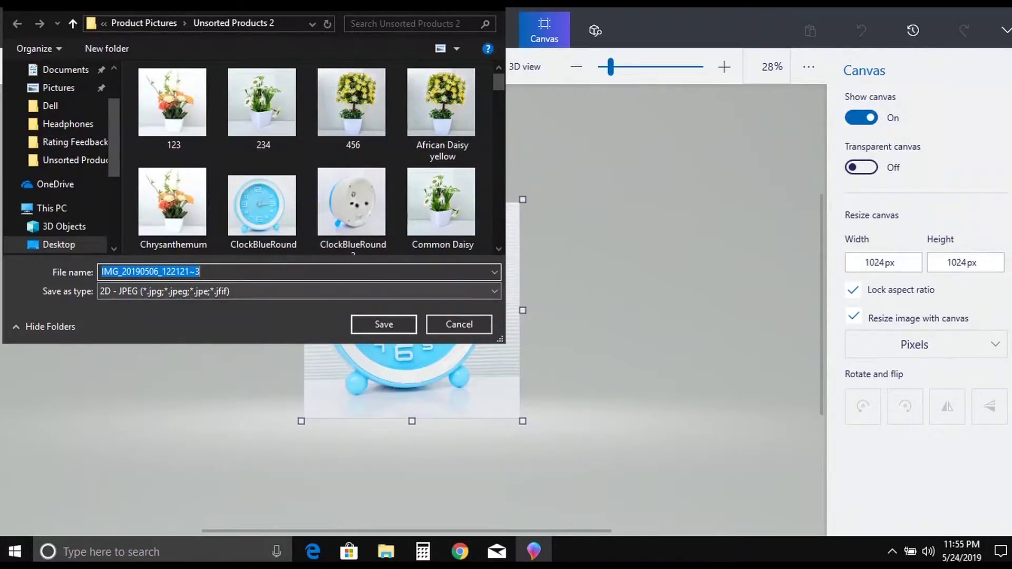
pyautogui.write('AlarmClockBlue')
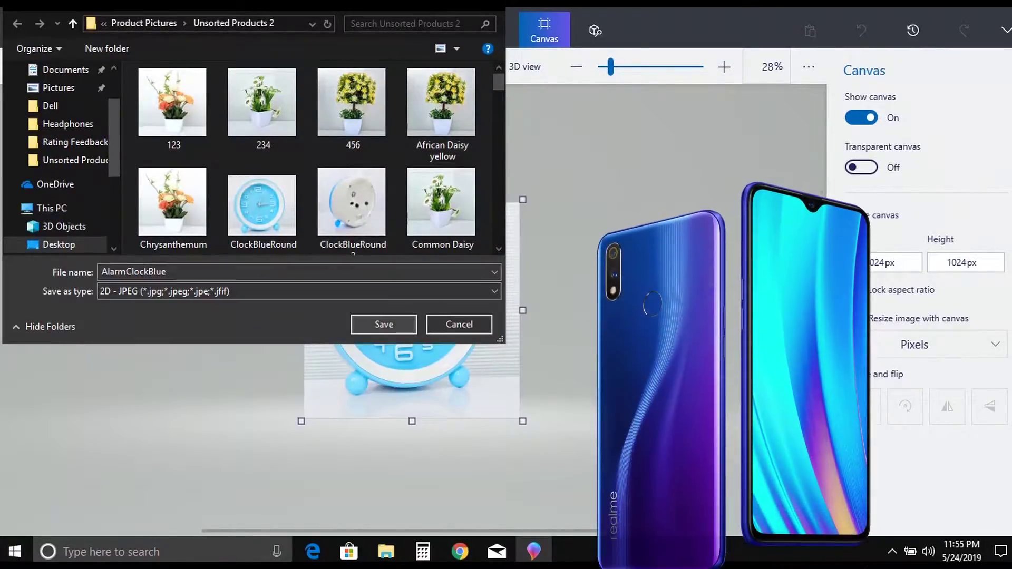
pyautogui.press('Return')
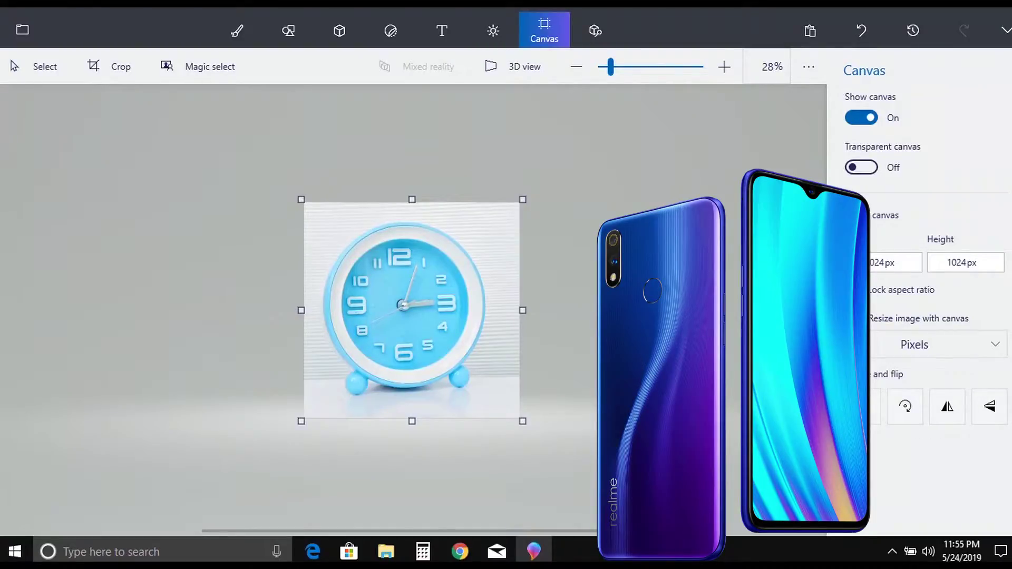